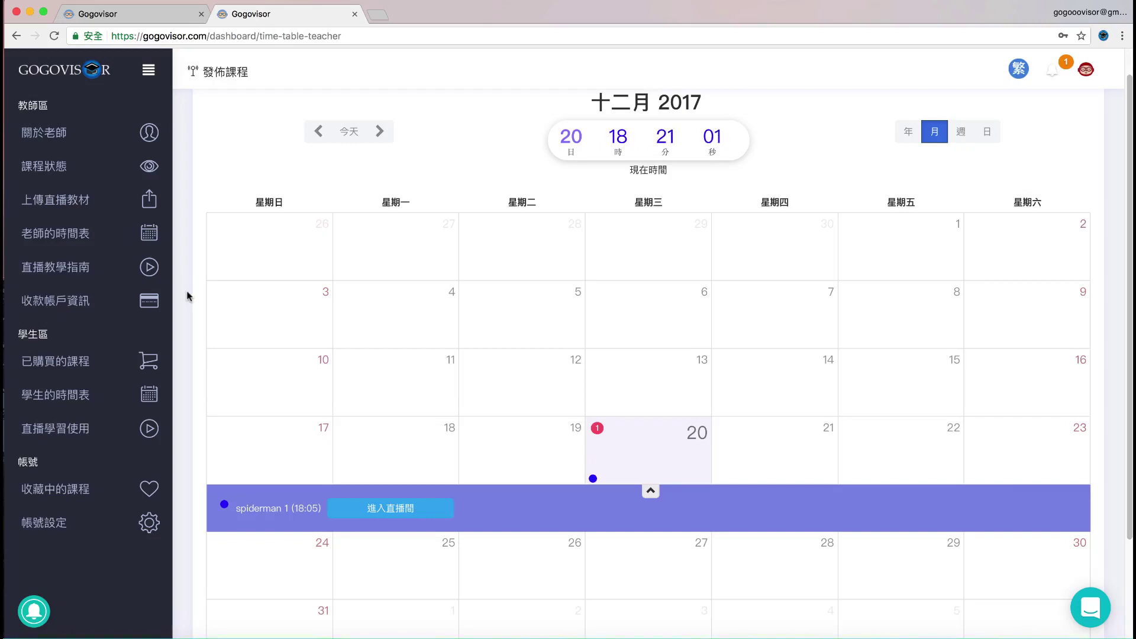
- Enter the live room of the spiderman 1 class from the teacher's timetable and allow microphone and camera access
click(30, 228)
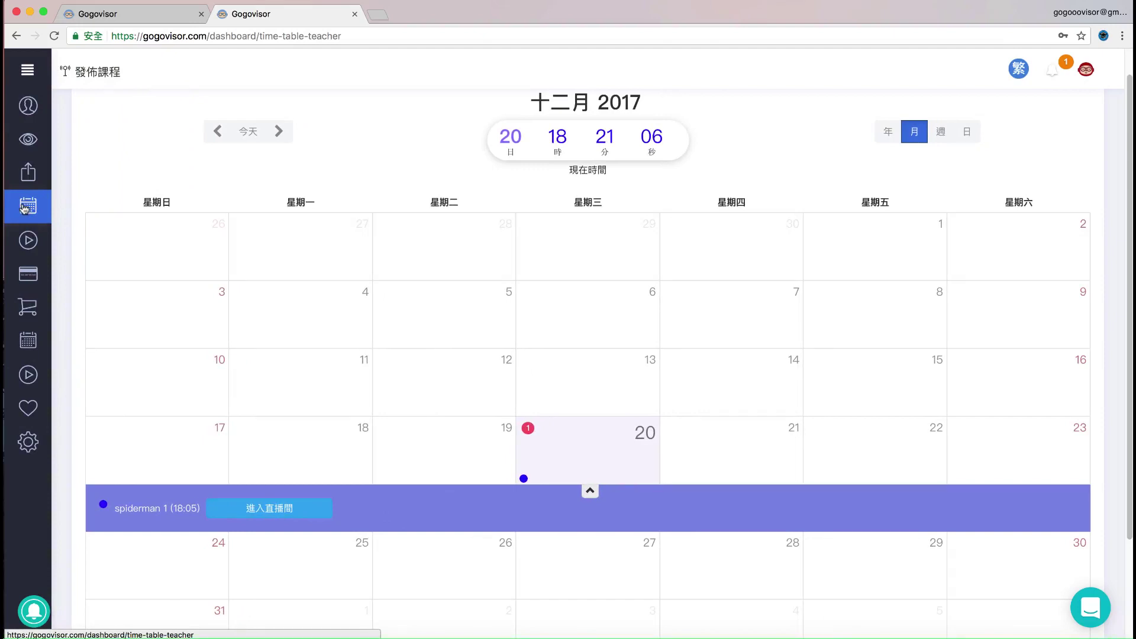
click(28, 70)
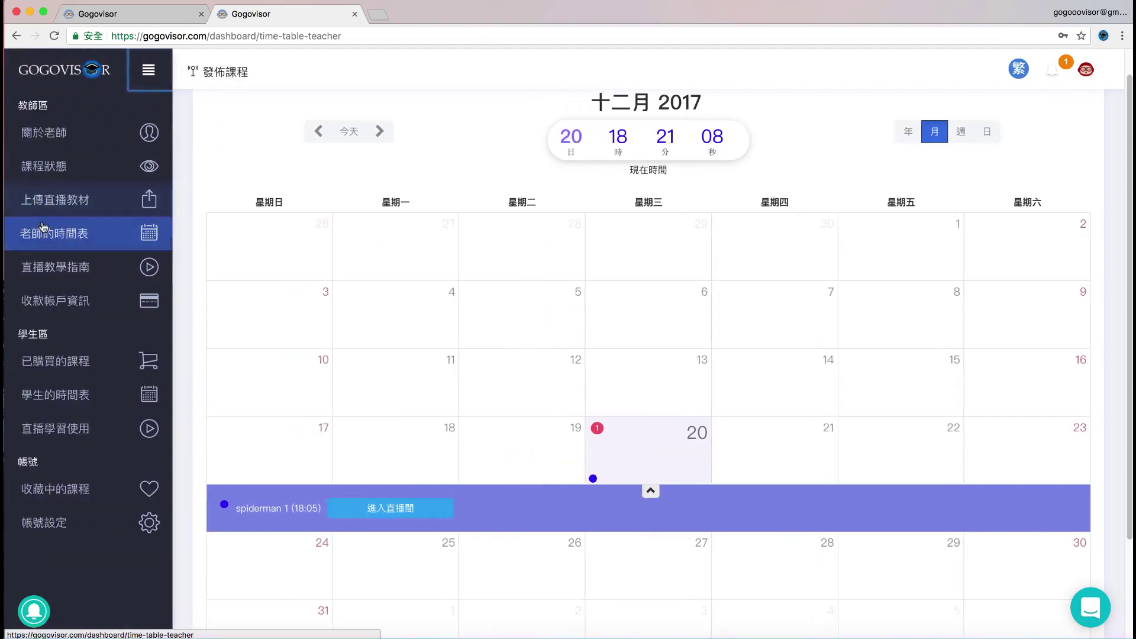
scroll(43, 227, down, 1)
click(52, 216)
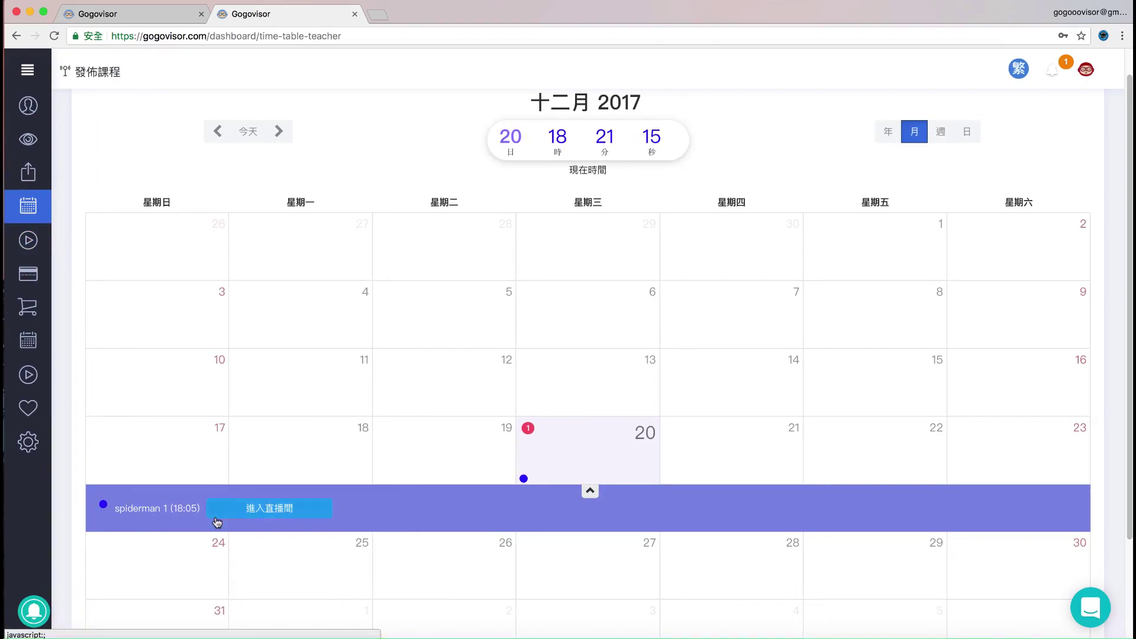
click(293, 521)
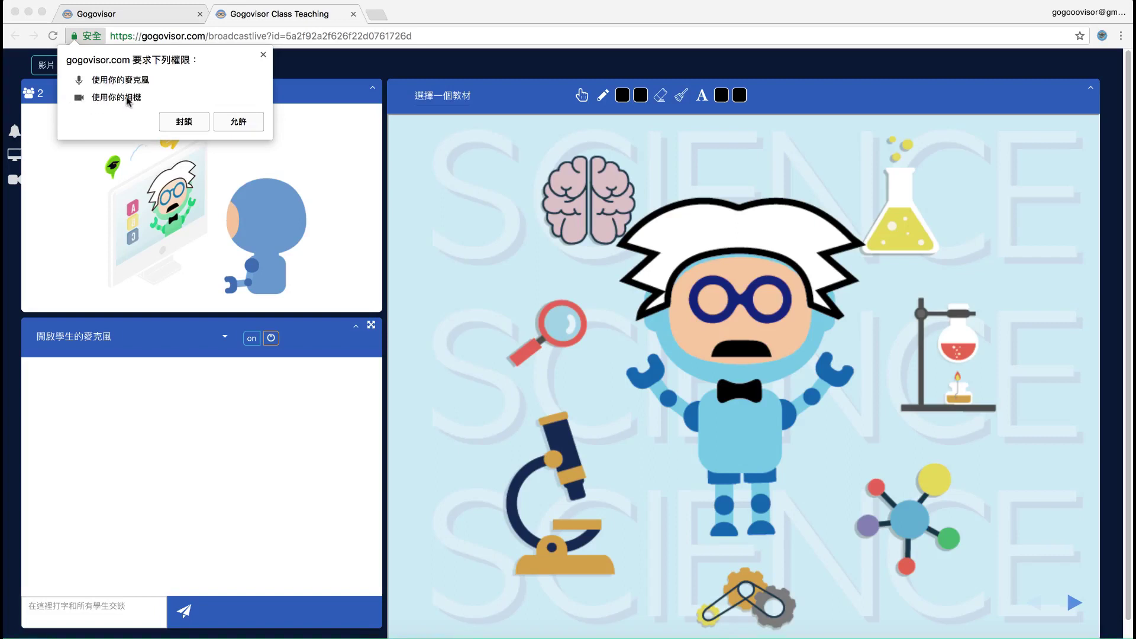
click(238, 121)
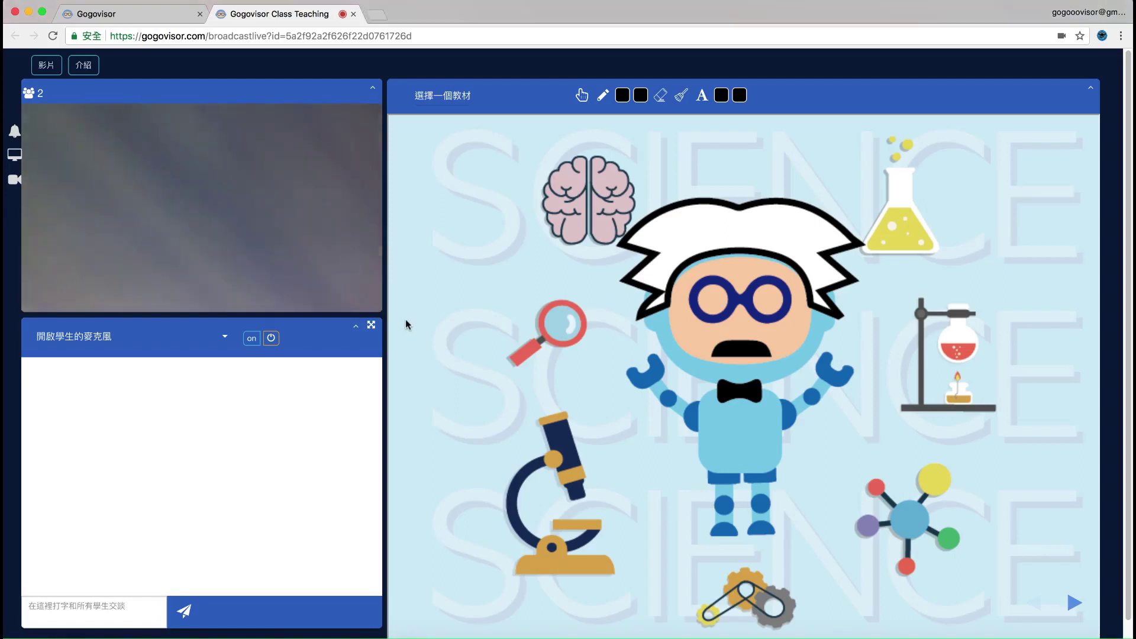
- Mute the sound of the live webcam video and turn it back on
mouse_move(371, 312)
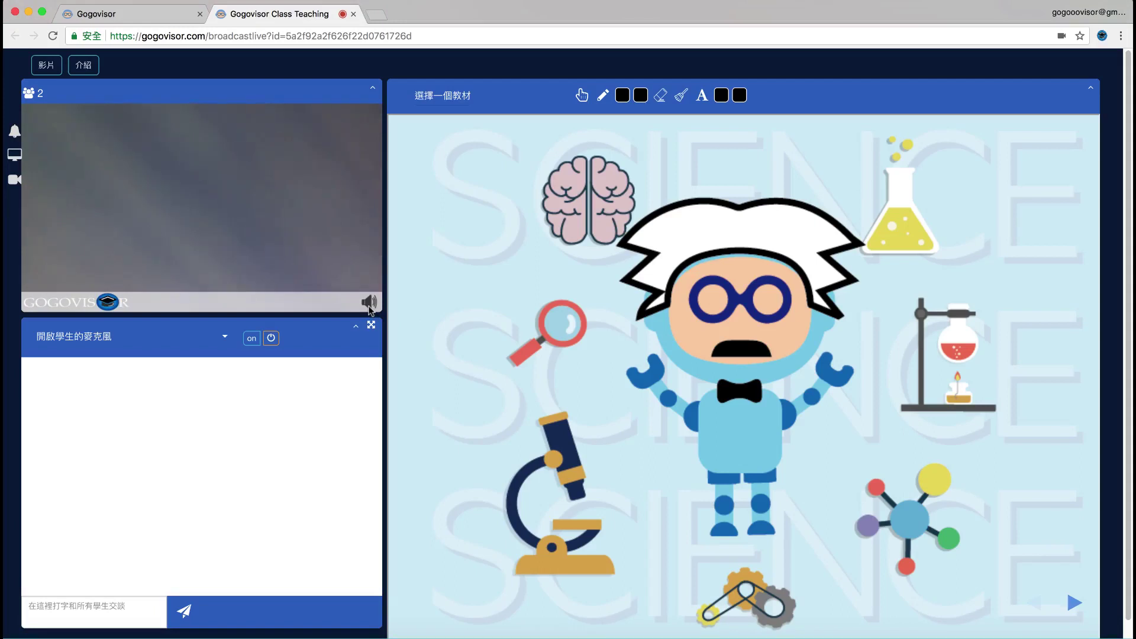
click(369, 303)
click(369, 303)
- Open the camera permissions in the browser's advanced content settings
click(1120, 36)
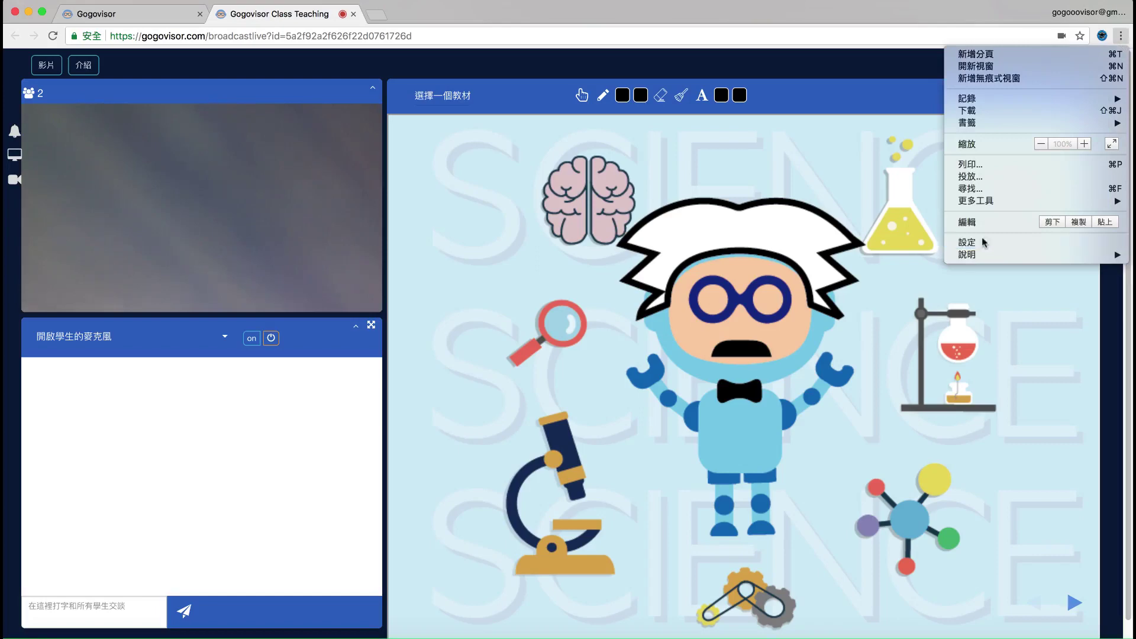
click(984, 243)
scroll(975, 251, down, 10)
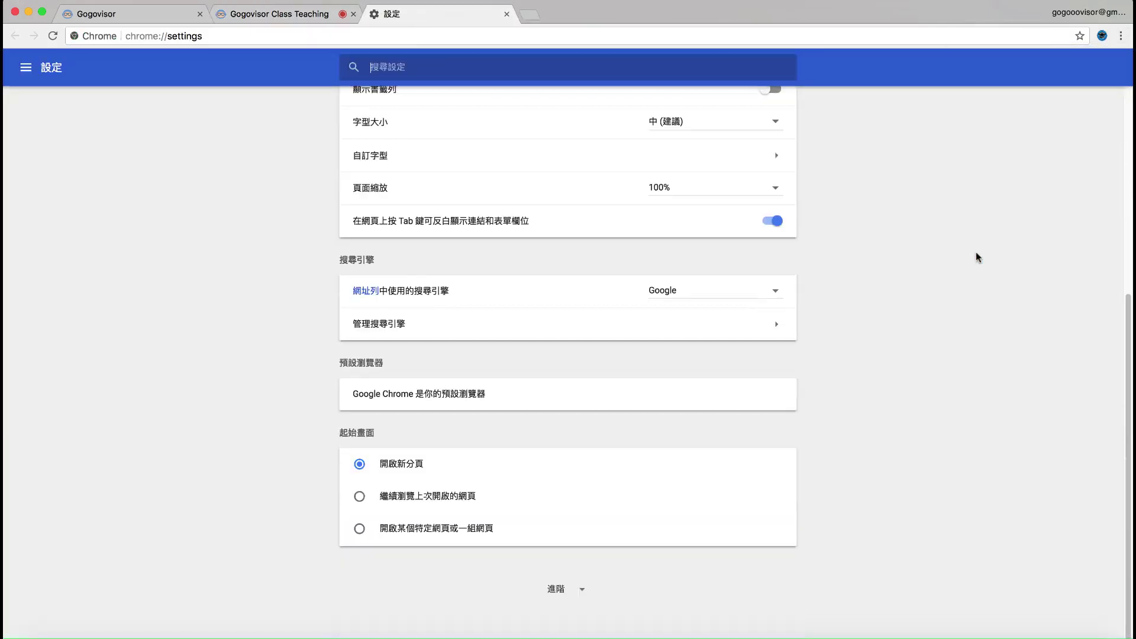
click(574, 587)
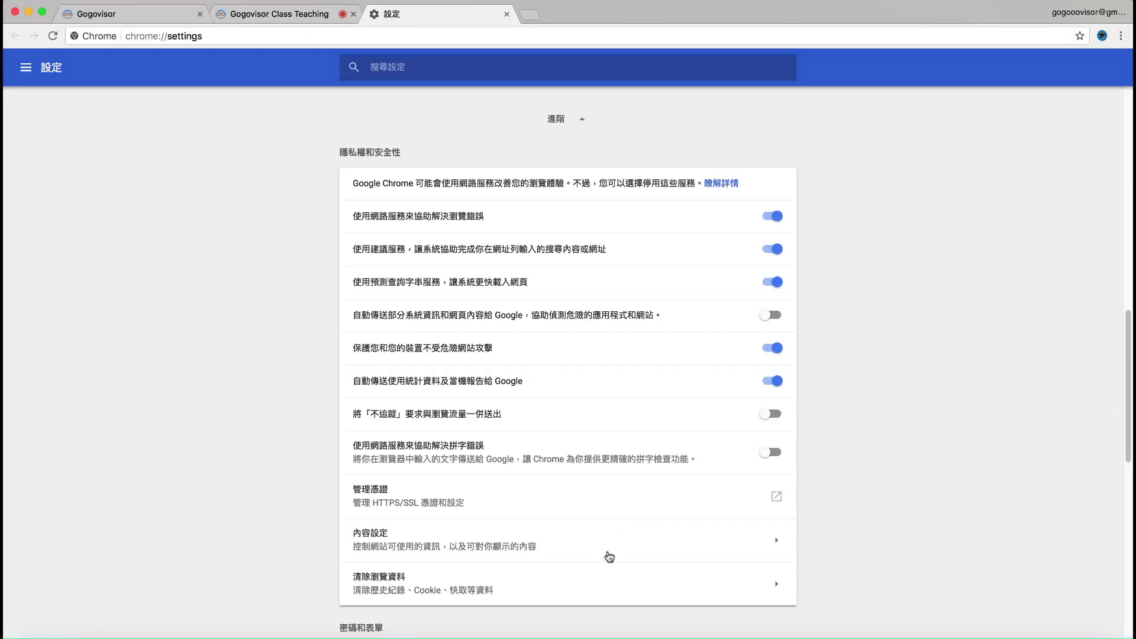
click(610, 556)
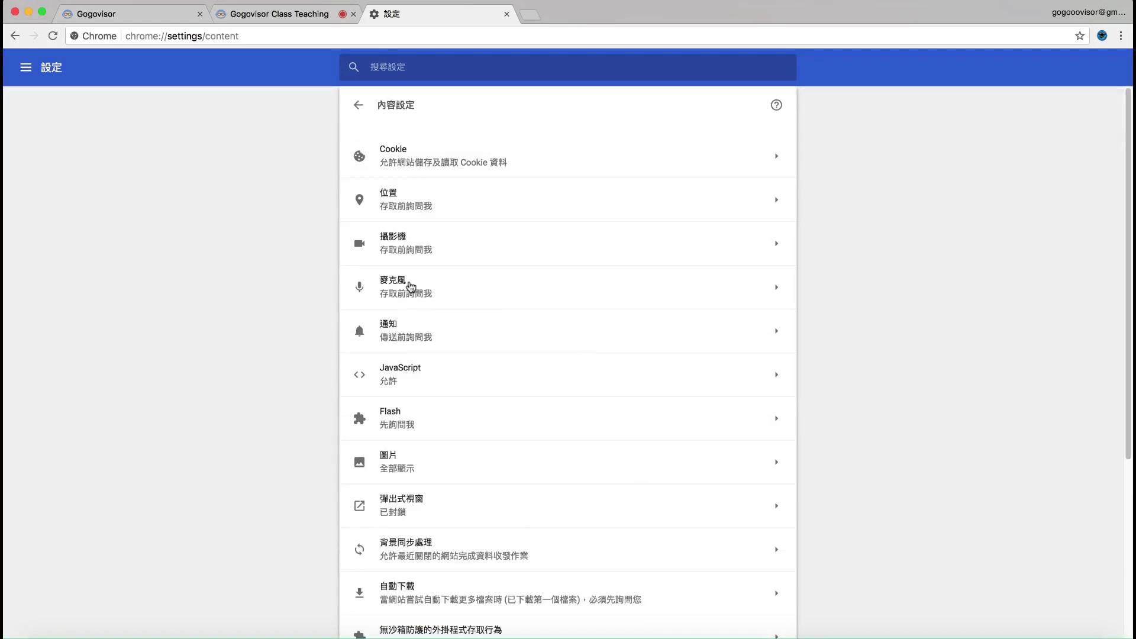
click(422, 235)
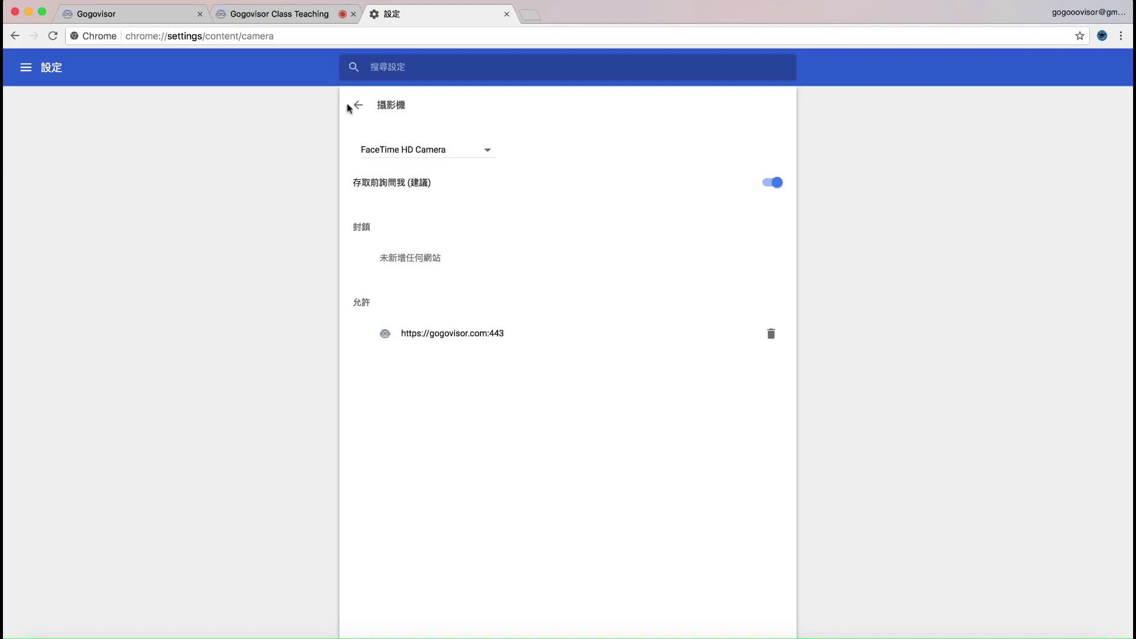
click(298, 16)
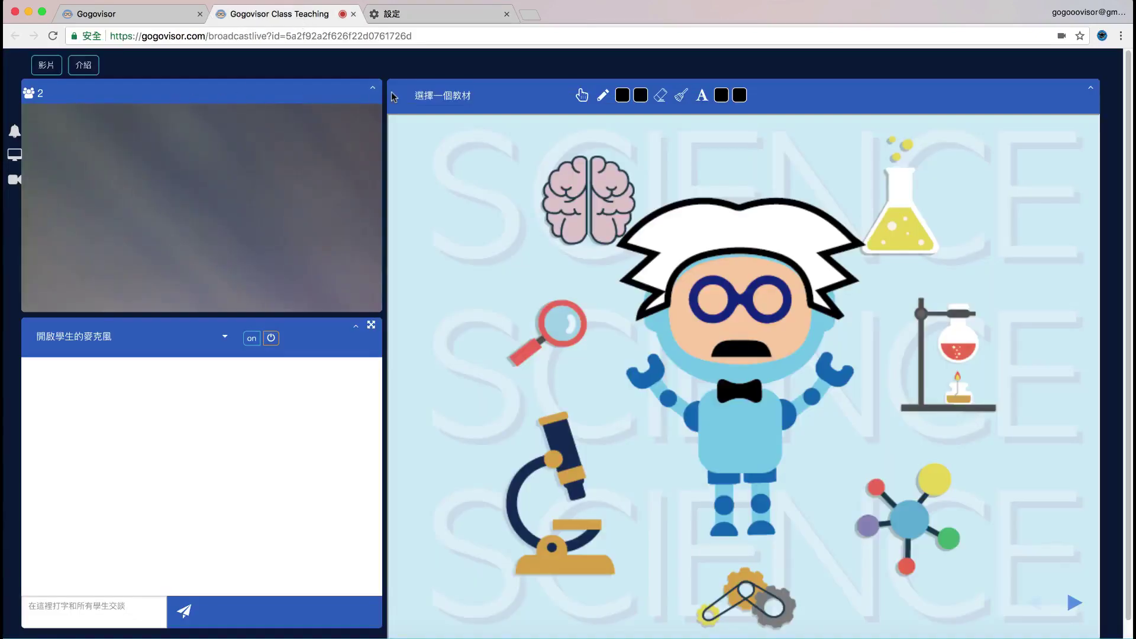
click(418, 16)
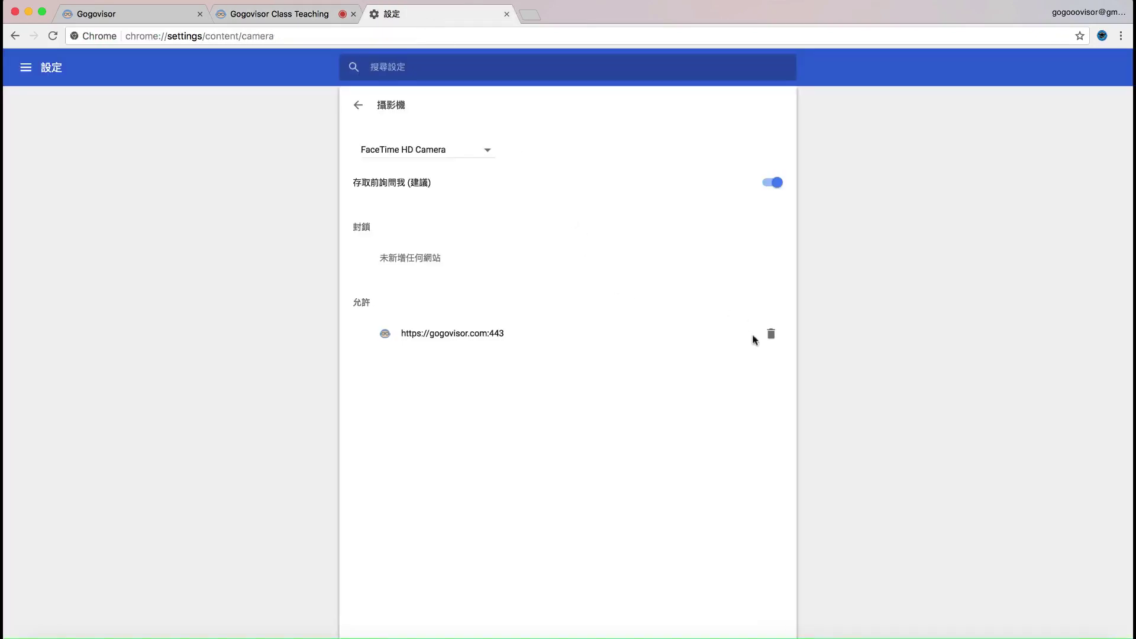
click(771, 335)
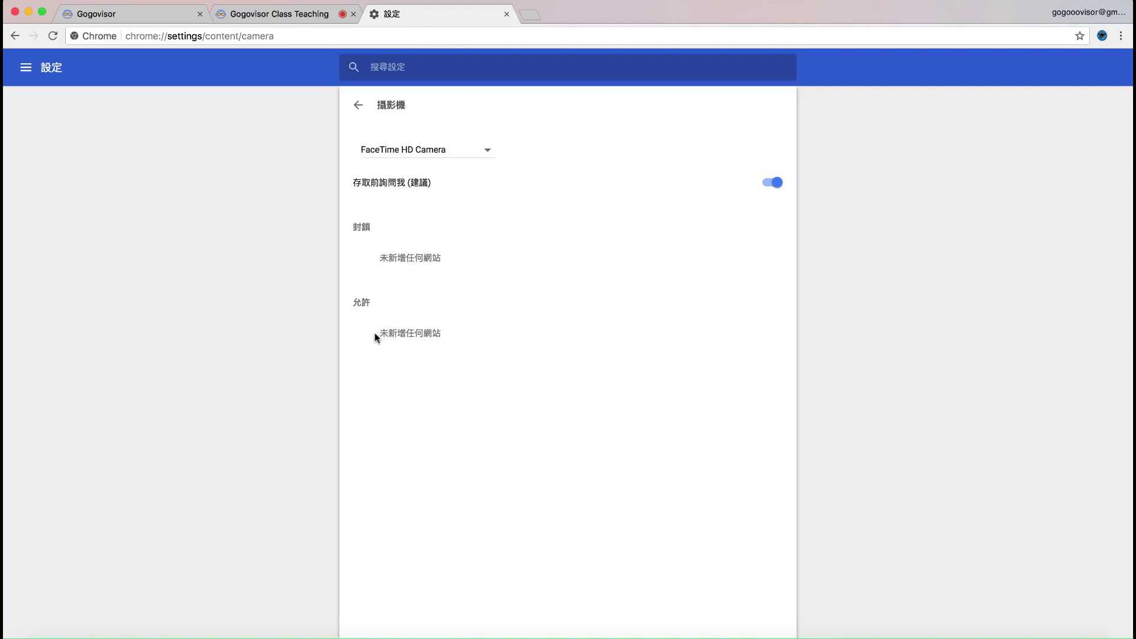
click(274, 17)
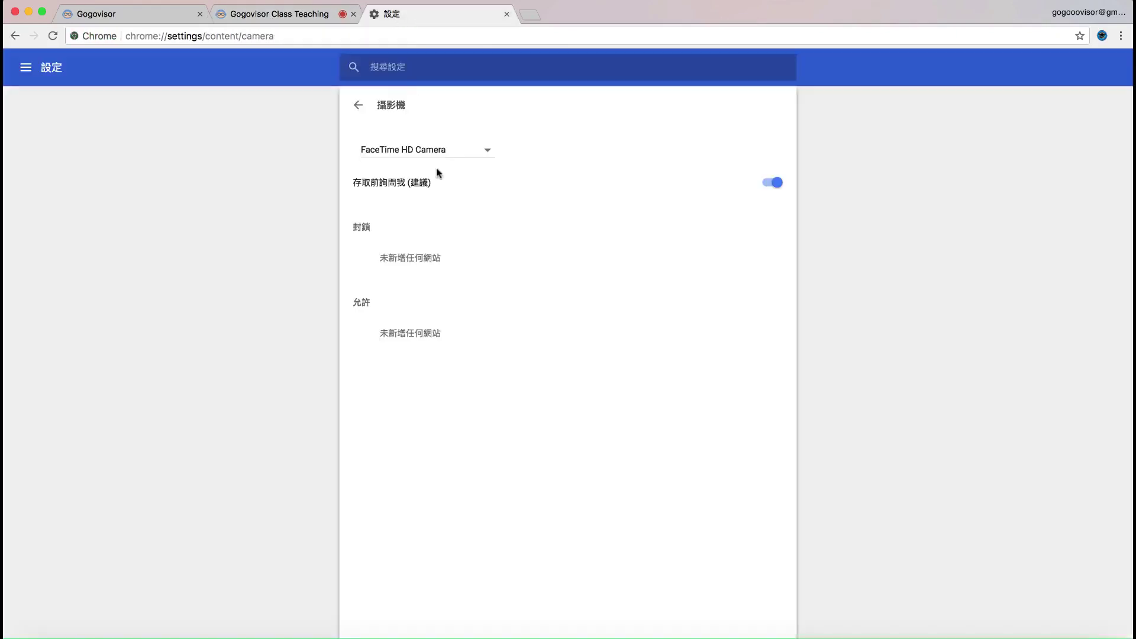
click(396, 17)
click(354, 110)
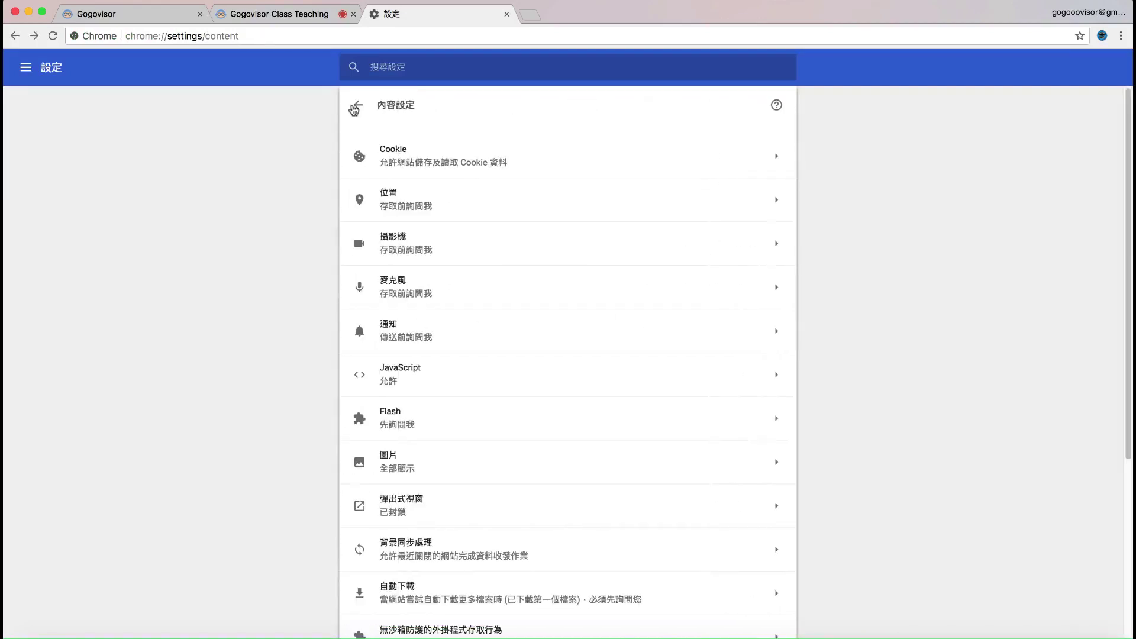
click(416, 294)
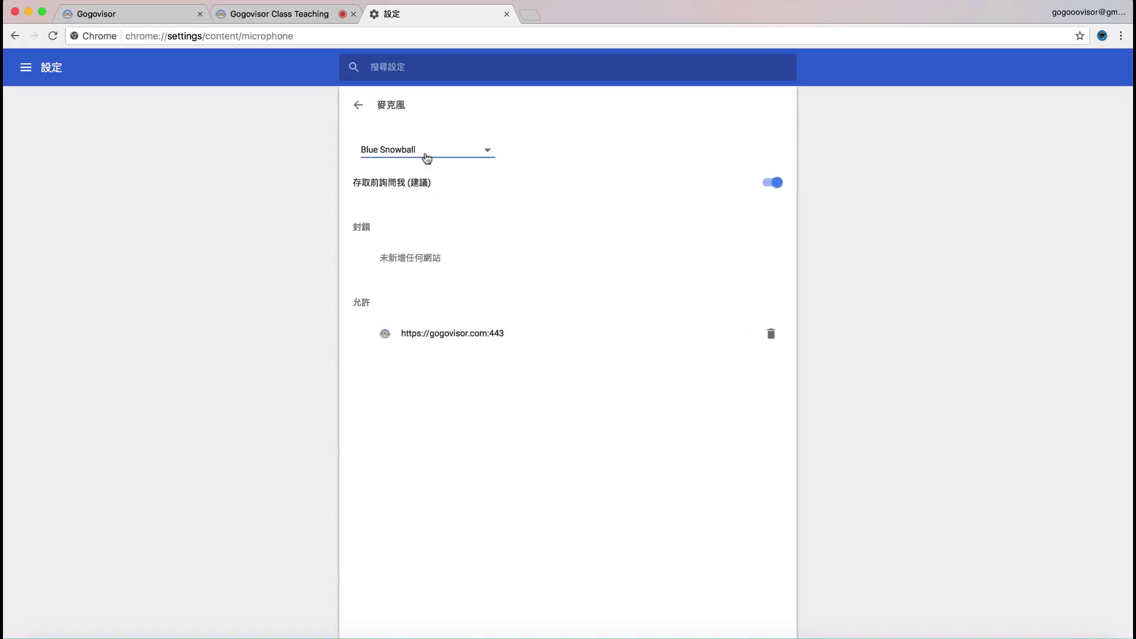
click(382, 153)
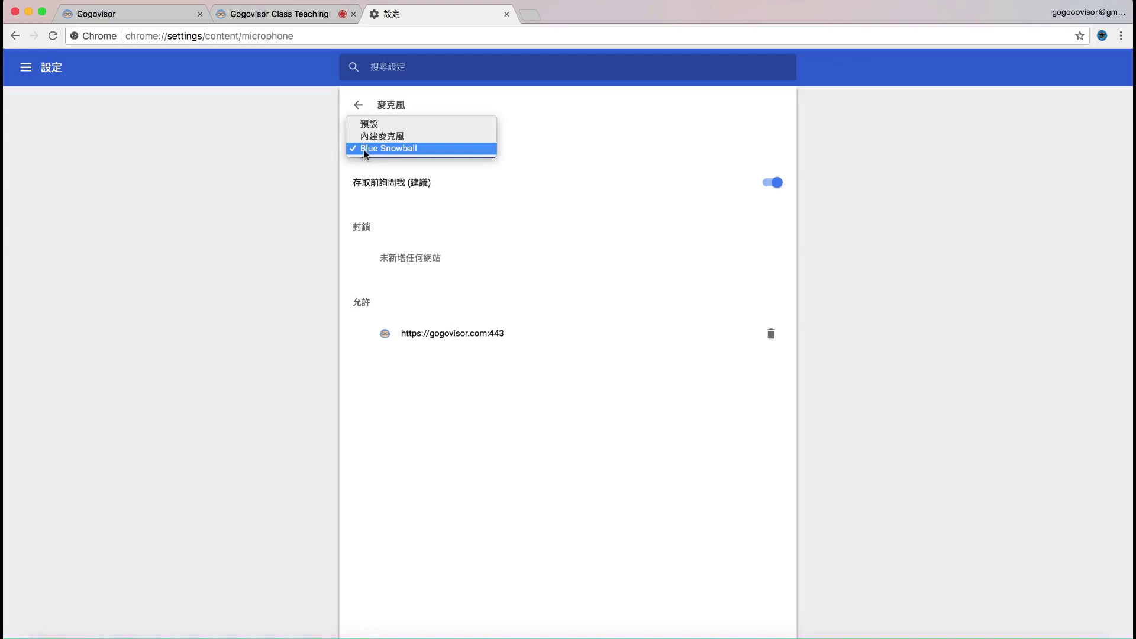
click(412, 150)
click(401, 153)
click(399, 151)
click(404, 153)
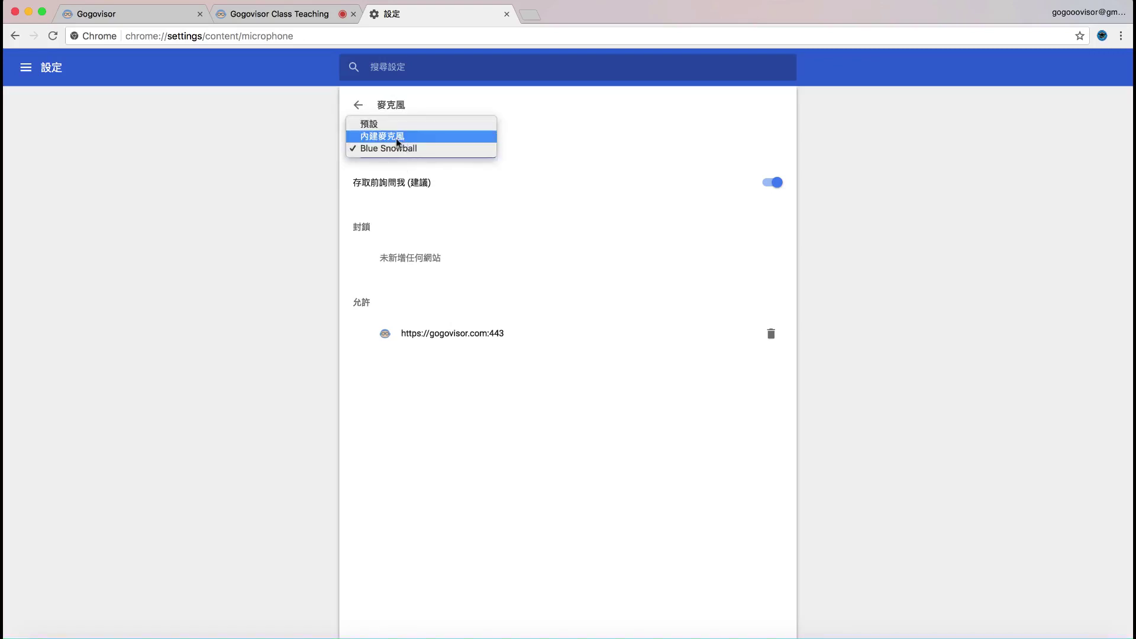
click(386, 155)
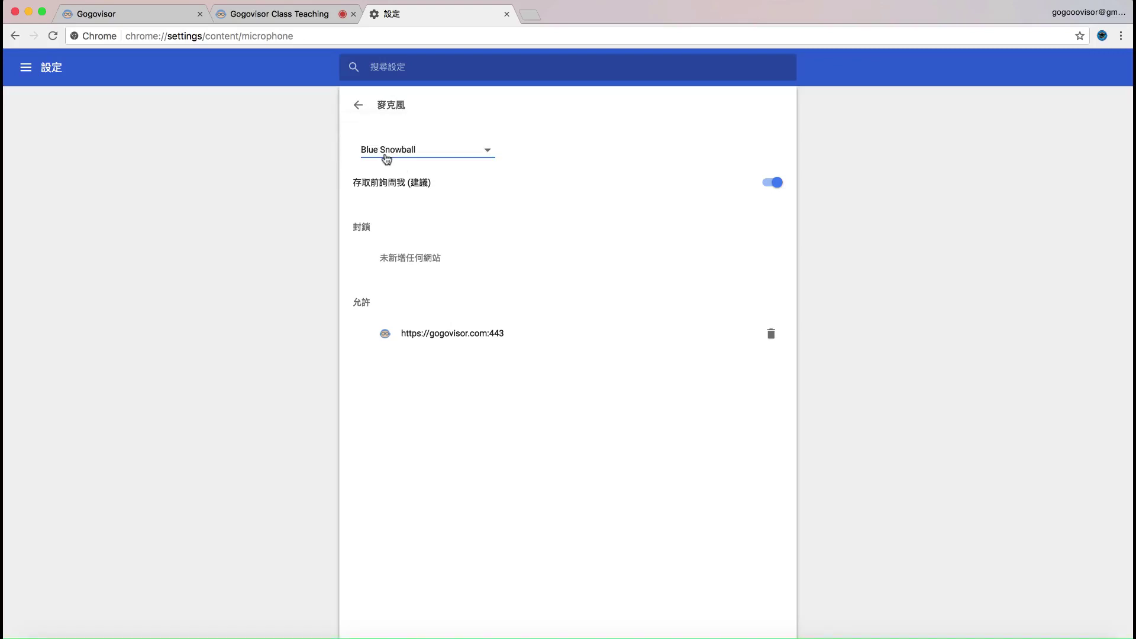
click(386, 155)
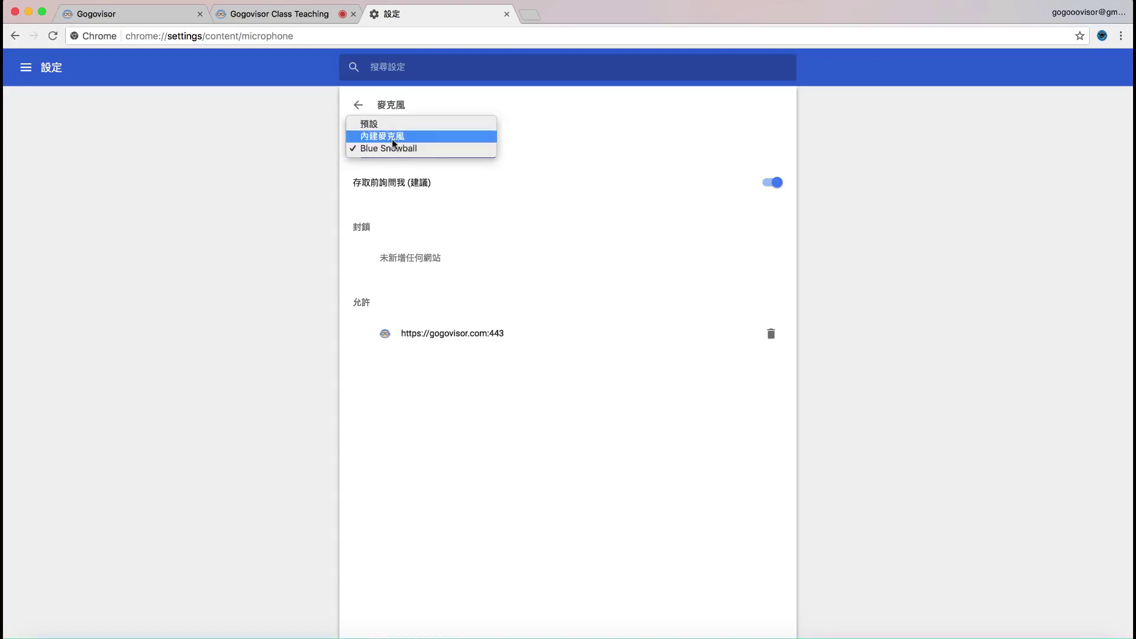
click(391, 137)
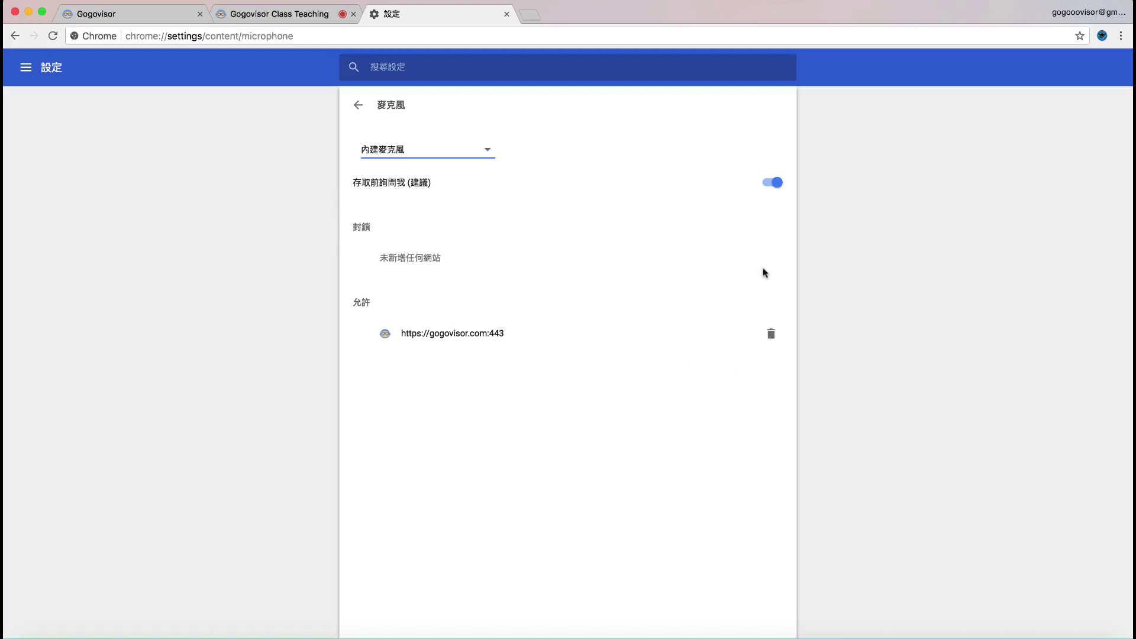
click(772, 335)
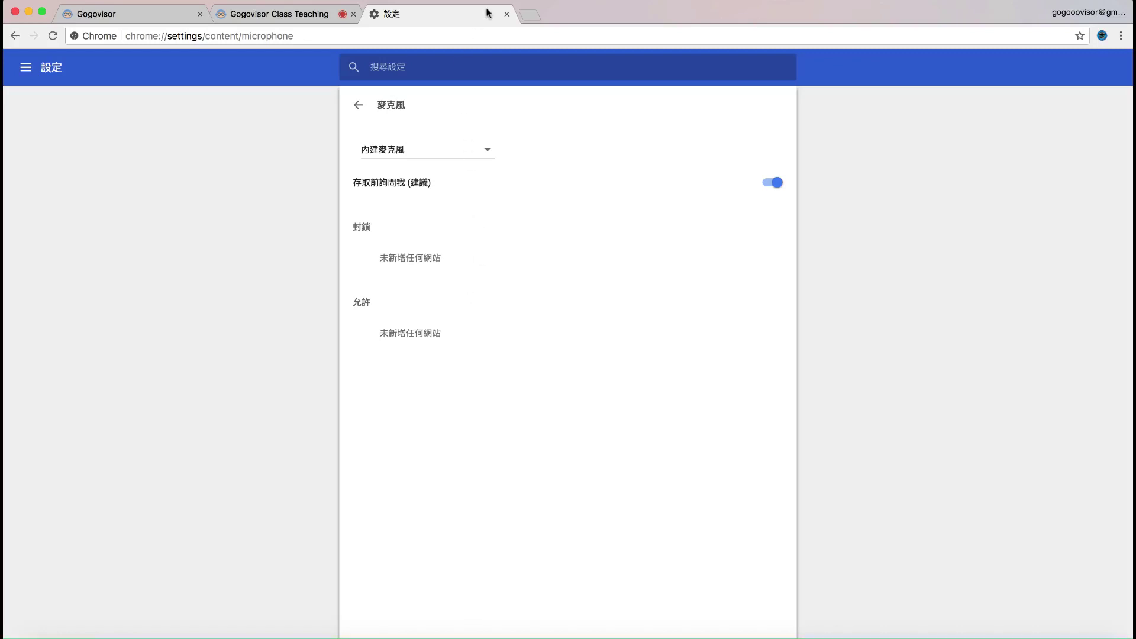
- Return to the class page, start screen sharing and look through the Chrome tabs and application windows offered for sharing
click(507, 14)
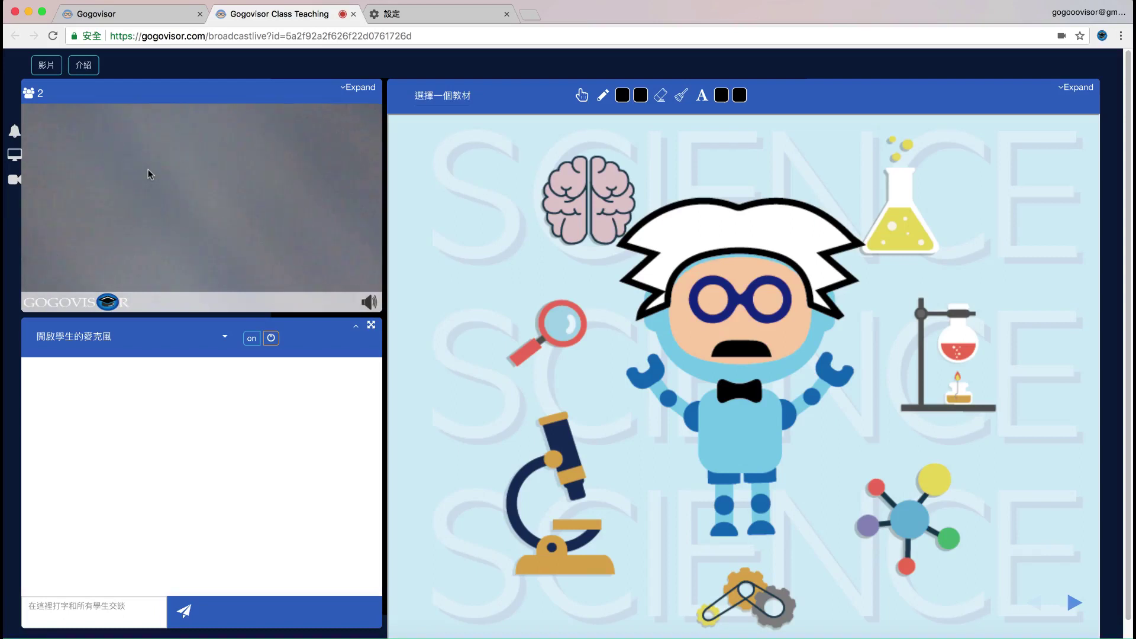
click(13, 157)
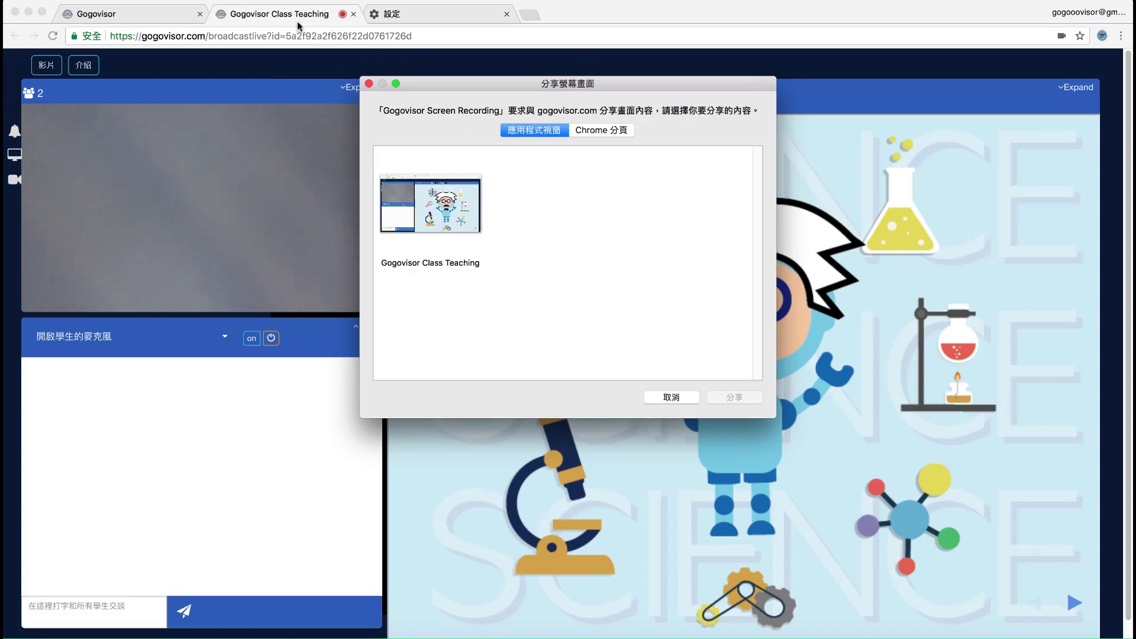
click(611, 131)
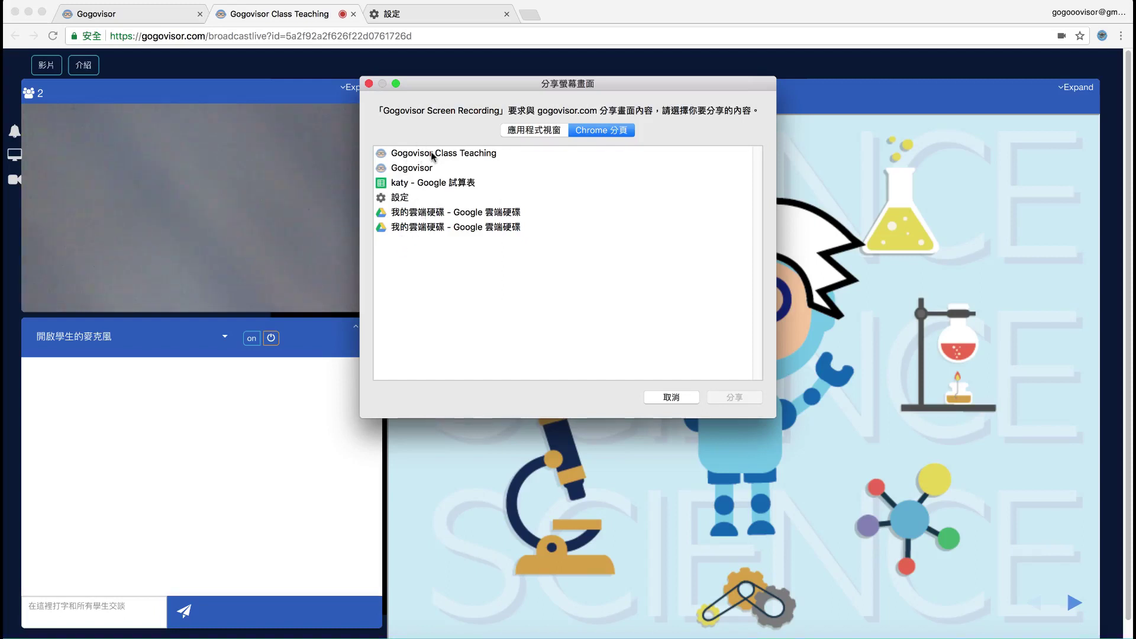
click(525, 133)
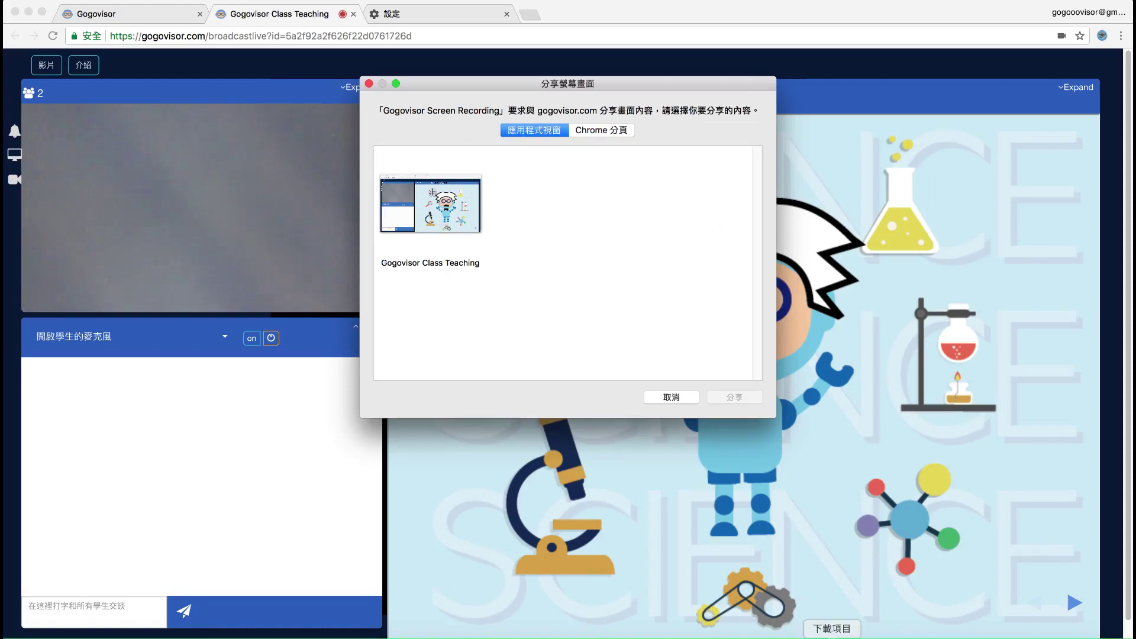
- Restore the minimised hello world! window in Sublime Text, then return to the screen-sharing dialog
click(718, 634)
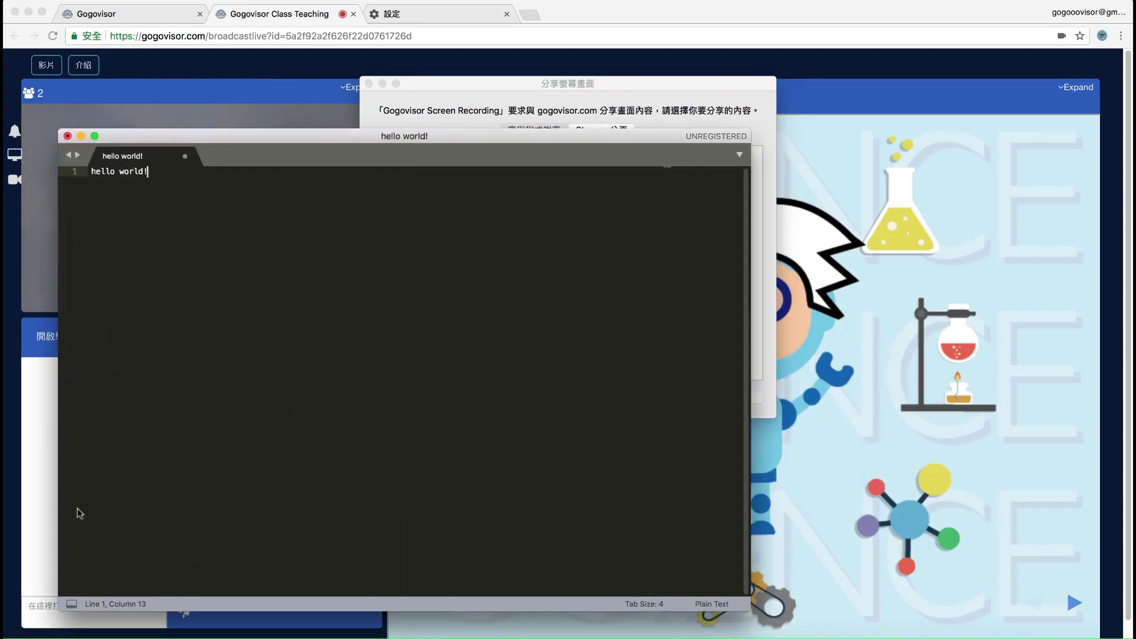
click(528, 83)
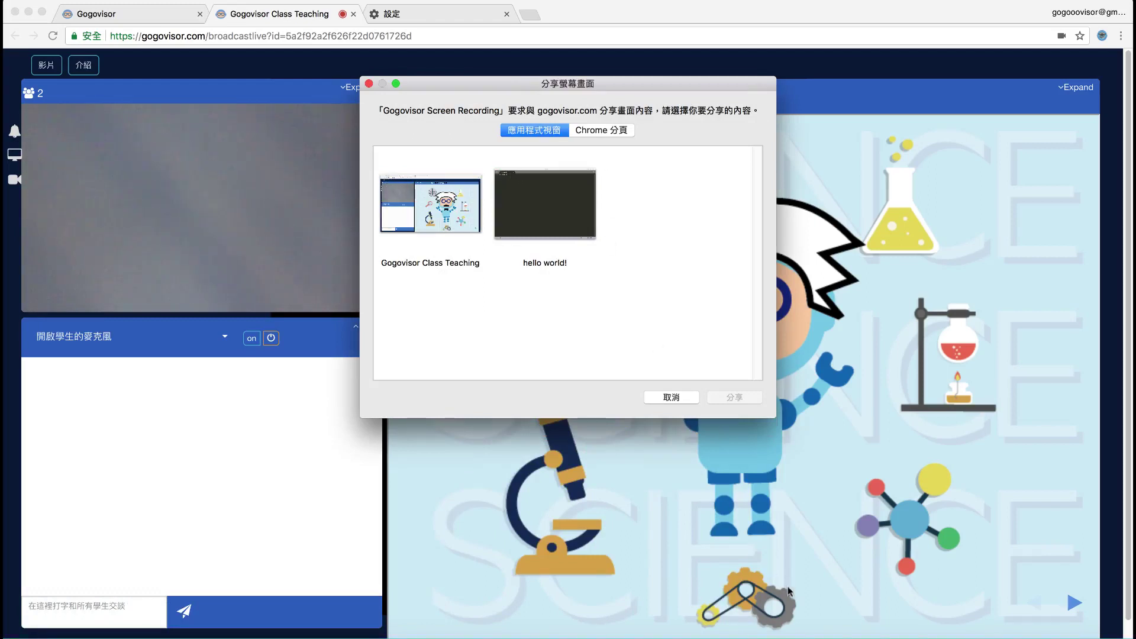
click(809, 634)
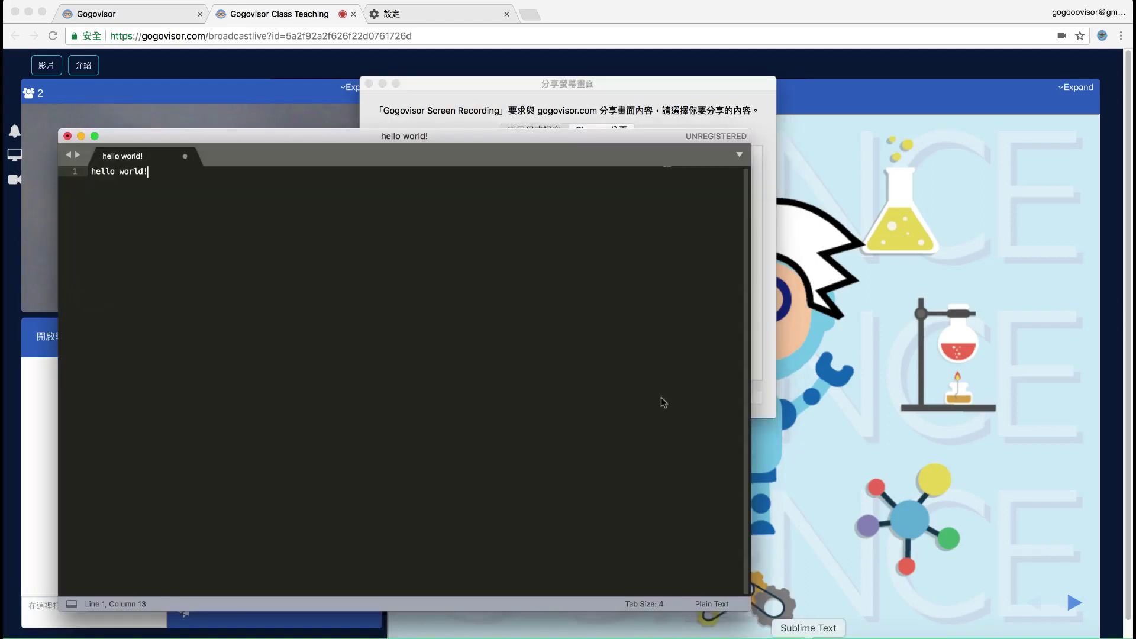
click(81, 137)
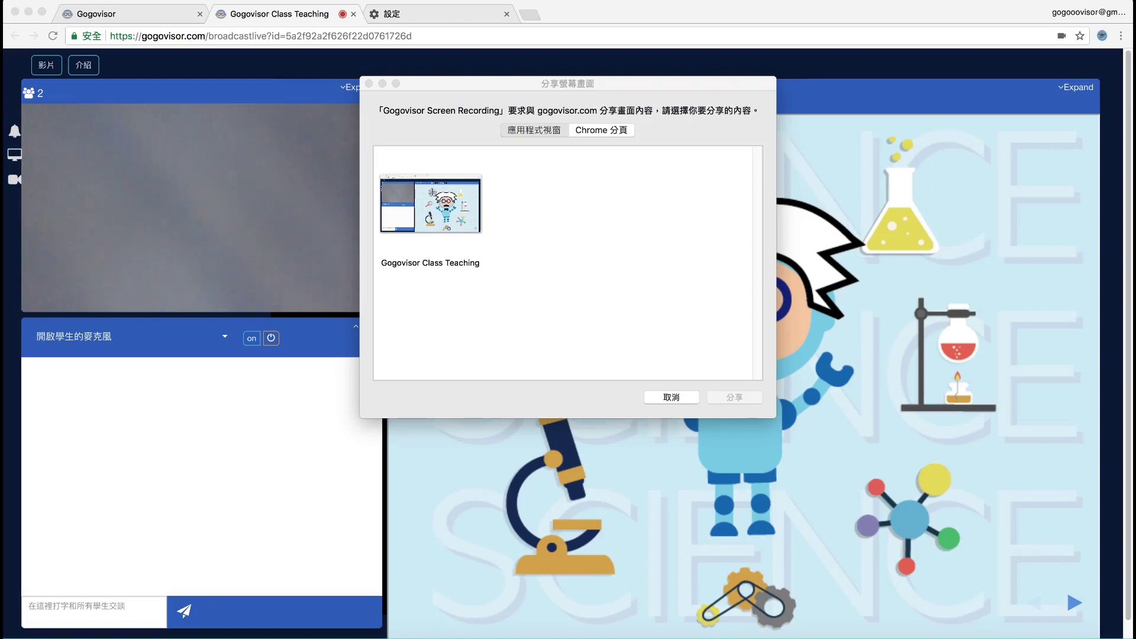
click(786, 636)
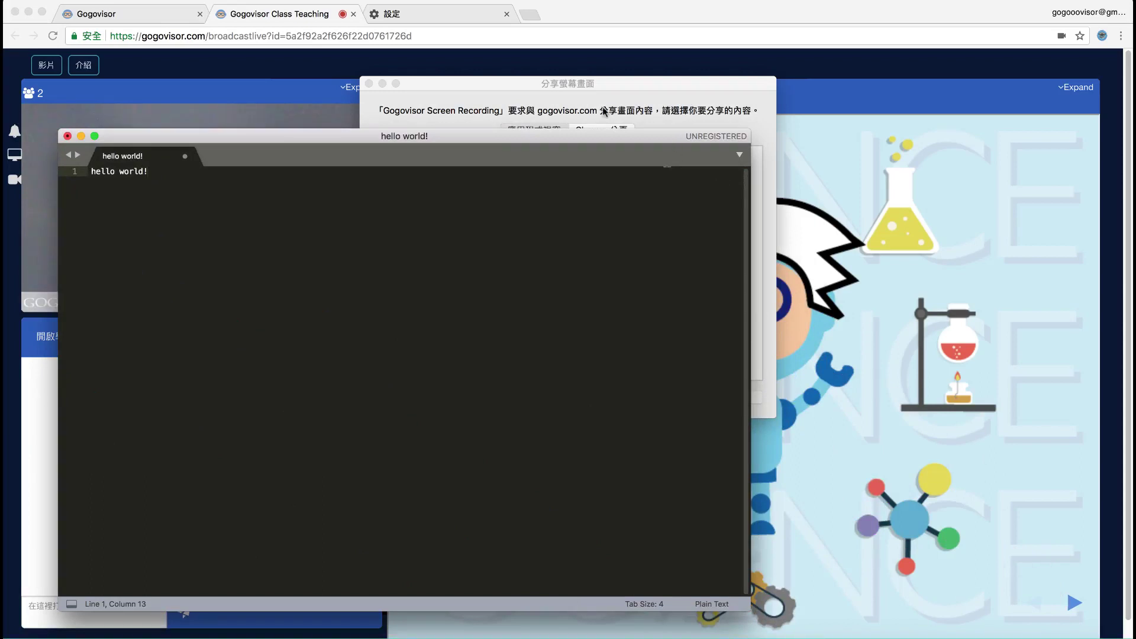
click(636, 86)
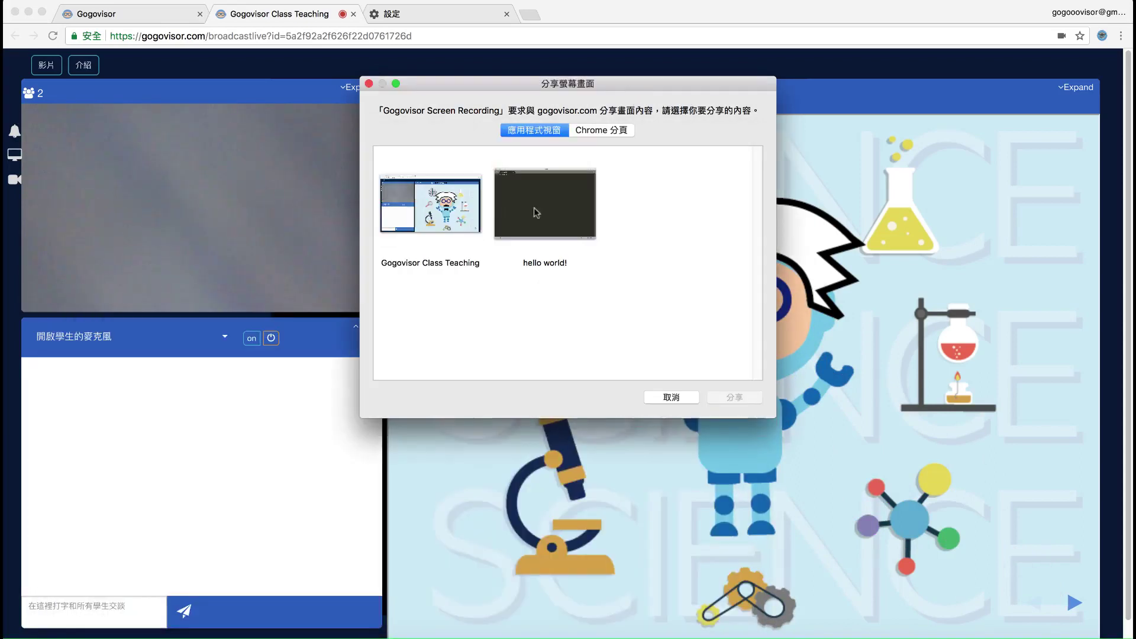
- Share the hello world! window with the class and minimise that window
click(553, 206)
click(741, 400)
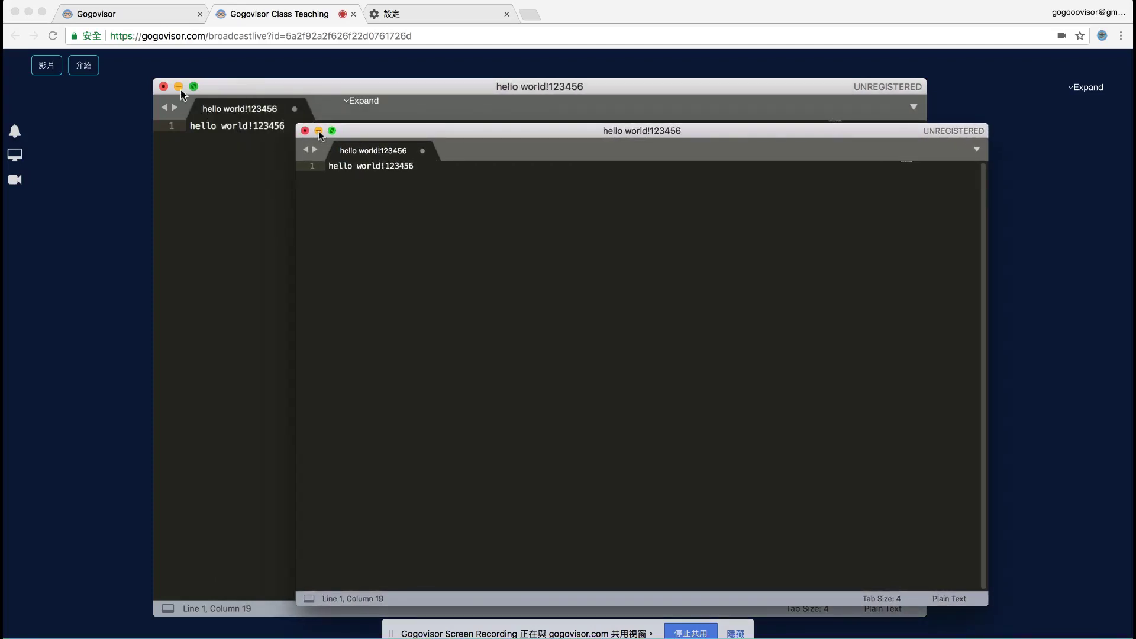
click(318, 131)
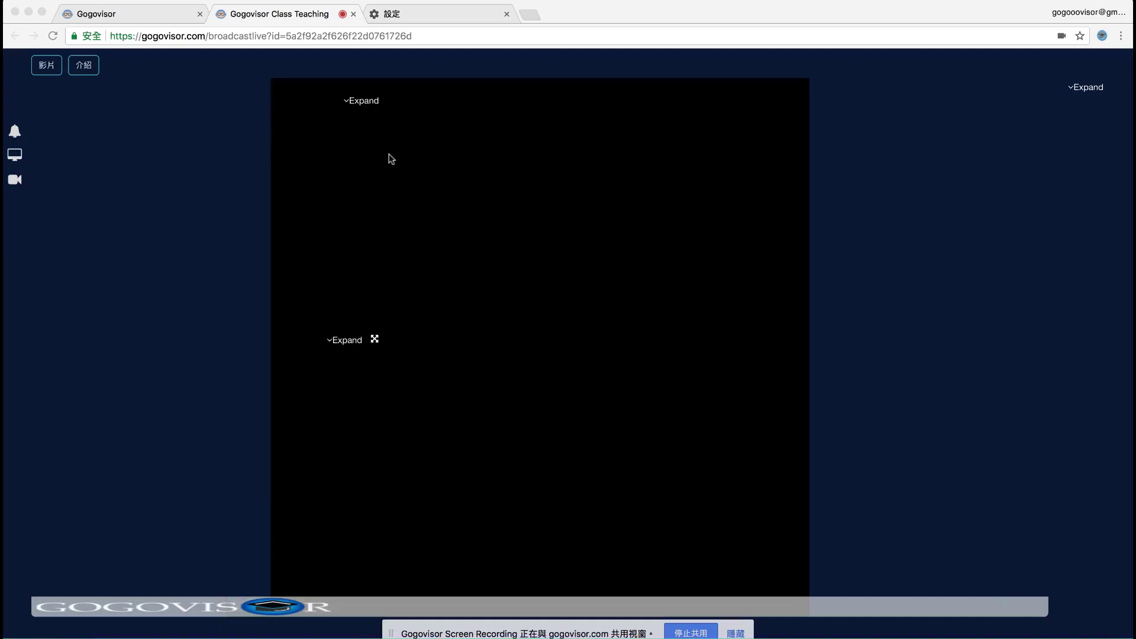
- Restore the minimised hello world!123456 window on the desktop and stop sharing it with the class
click(575, 314)
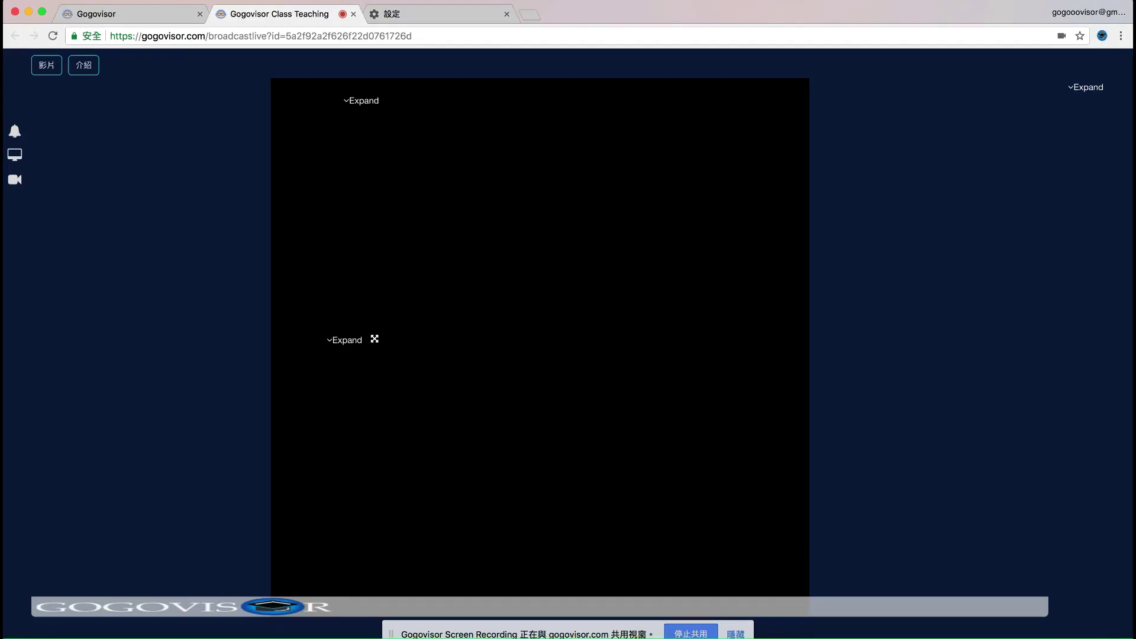
click(786, 635)
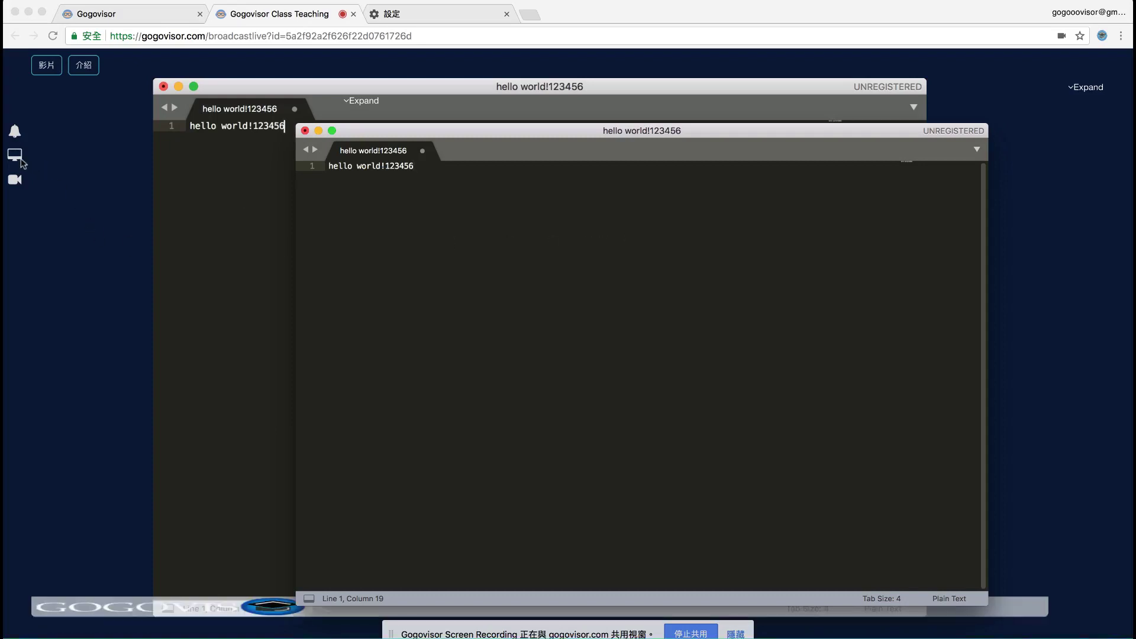
click(17, 157)
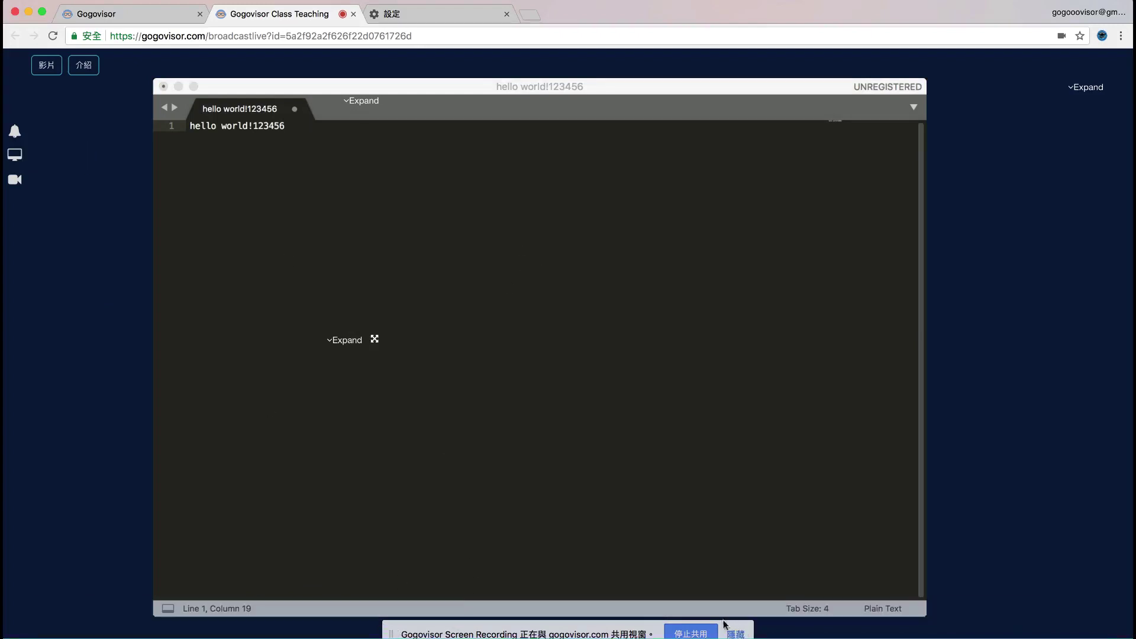
click(687, 634)
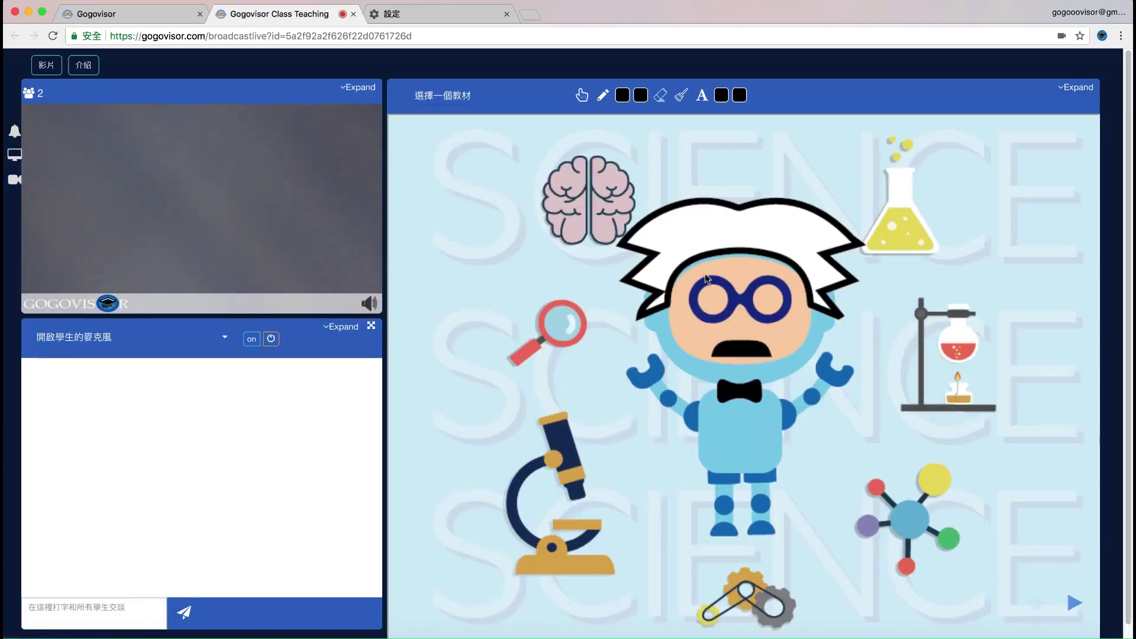
- Reopen the screen-sharing dialog, view the Chrome tabs offered and try to share the last 我的雲端硬碟 - Google 雲端硬碟 tab
click(14, 156)
click(629, 132)
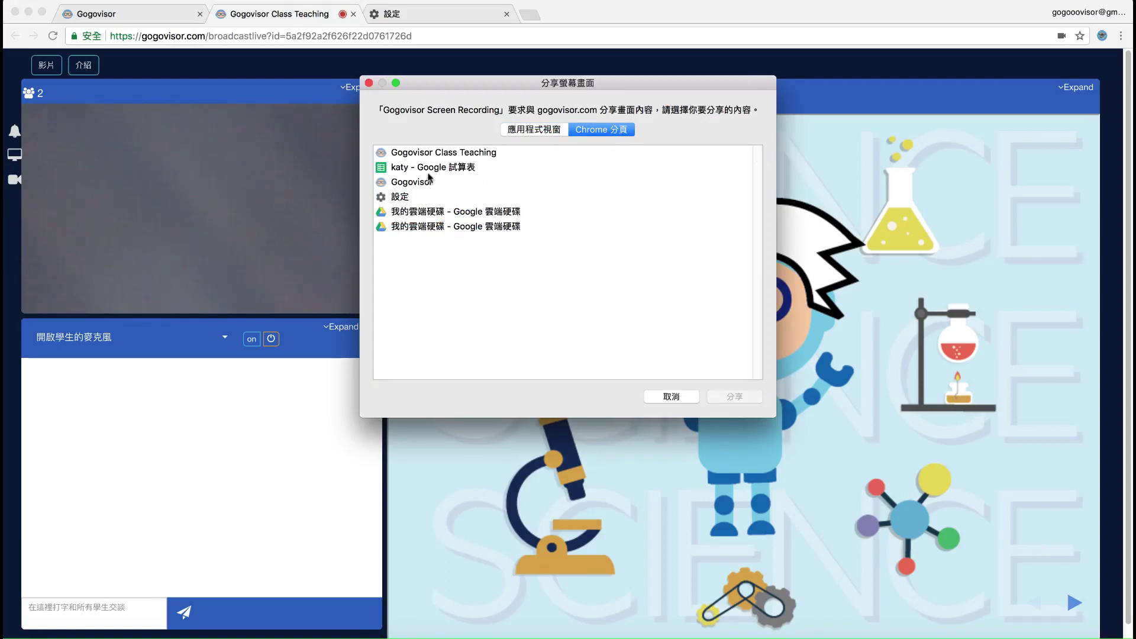
double_click(509, 231)
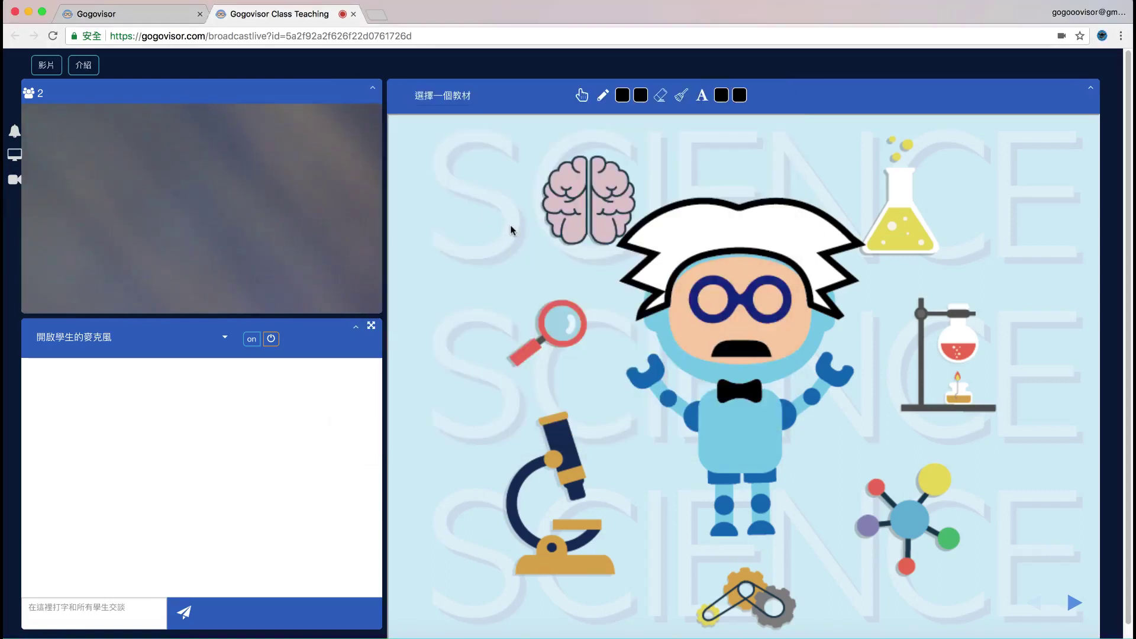
- Start recording the class, choosing the Gogovisor Class Teaching Chrome tab with audio as the source
click(13, 182)
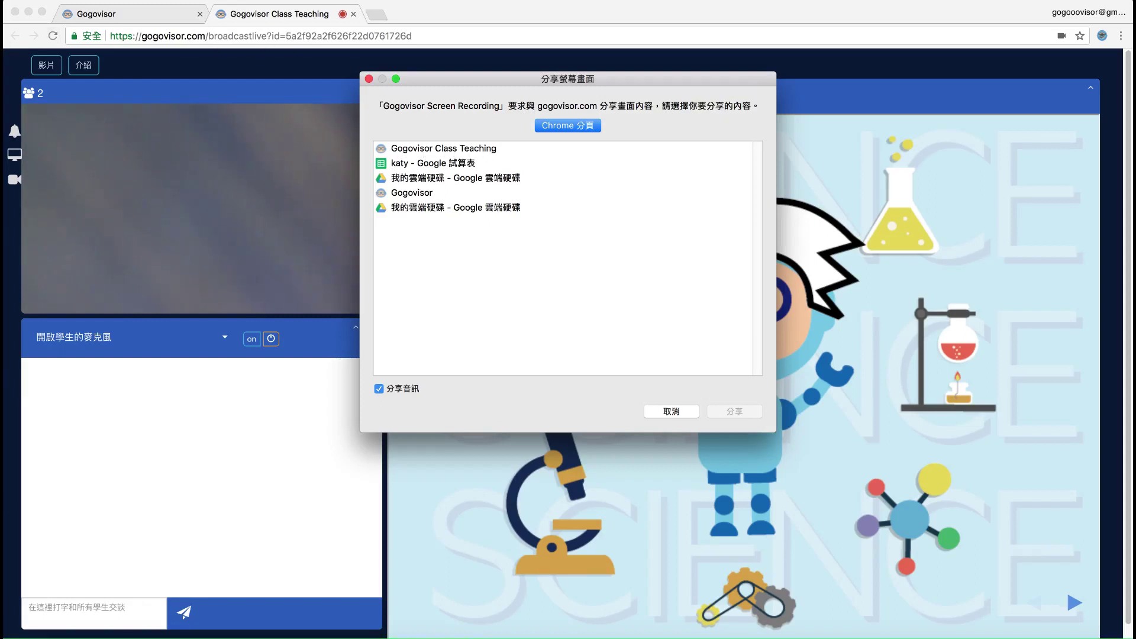
click(468, 150)
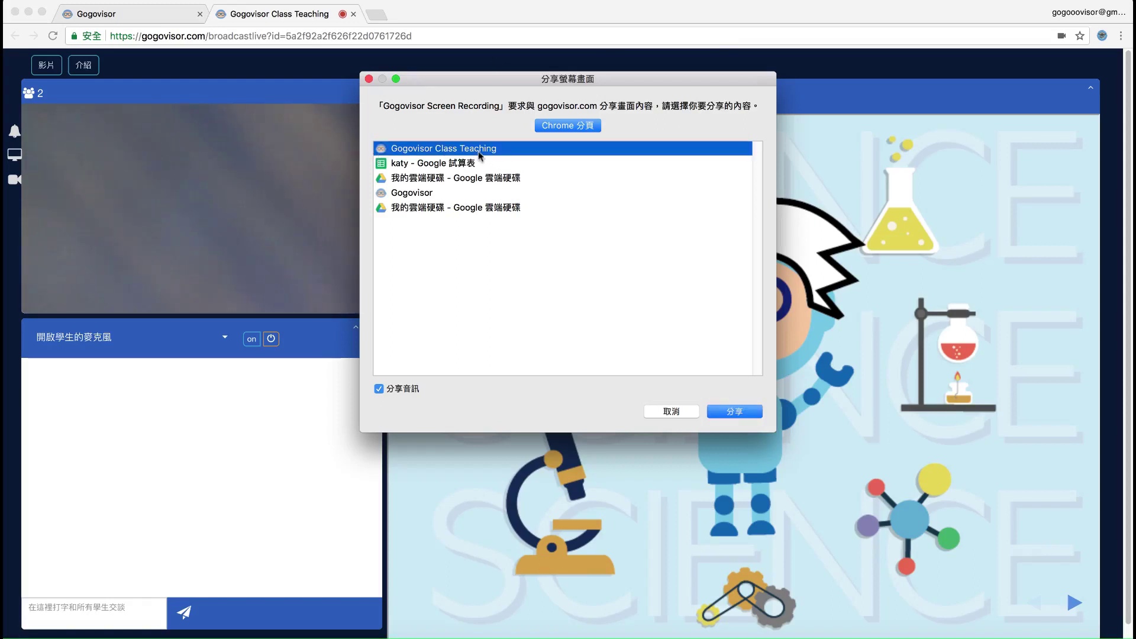
click(749, 411)
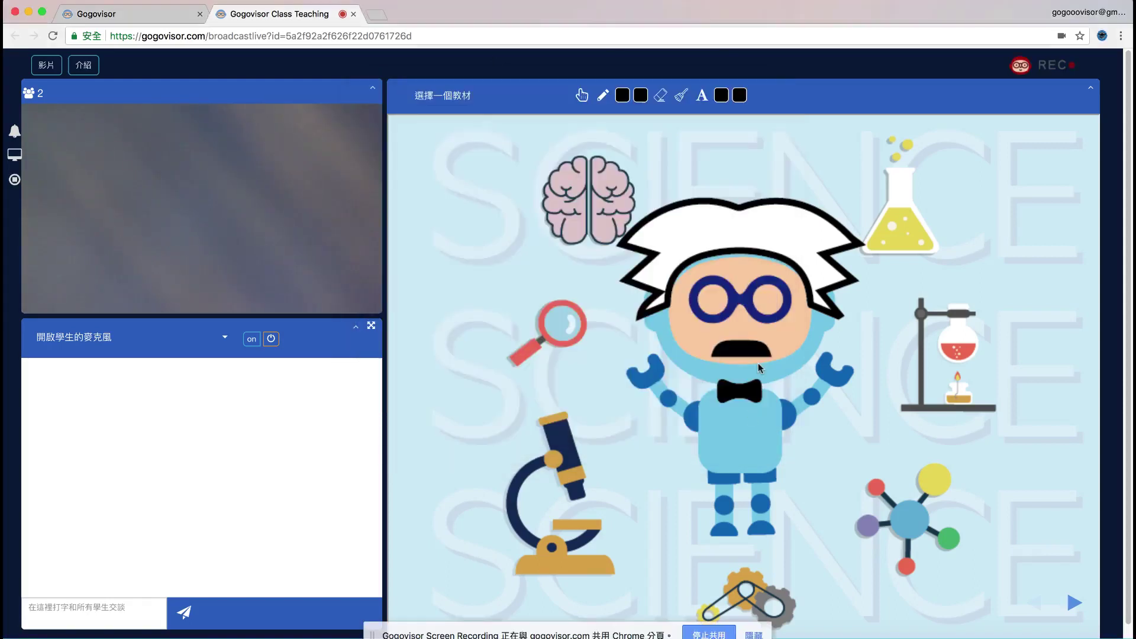